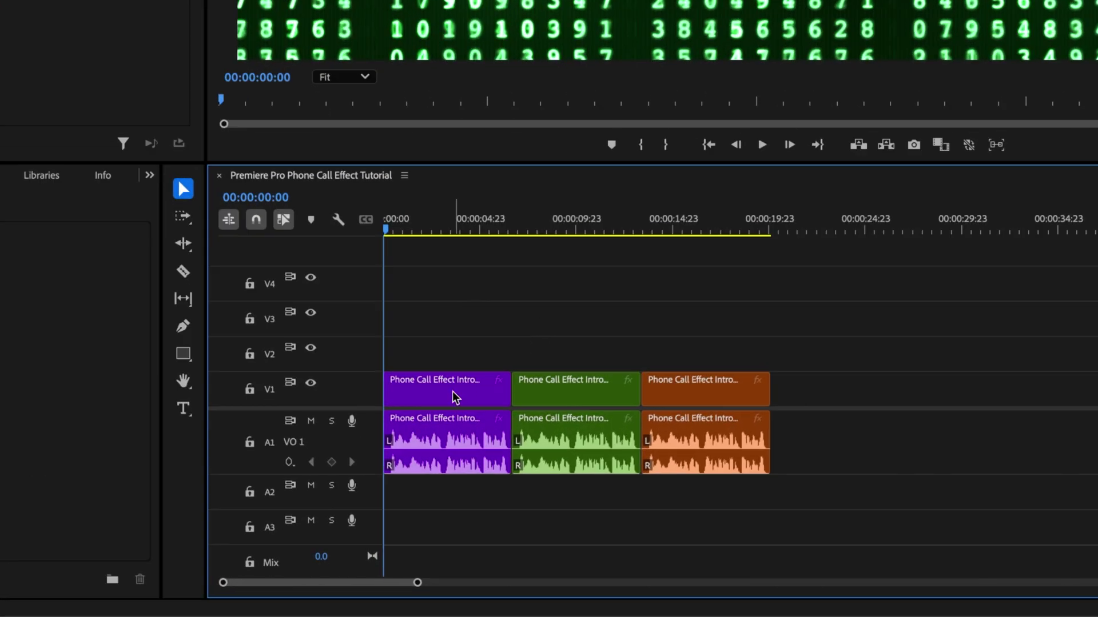
- Play back the three intro voiceover clips, then select the green second clip
{"action": "left_click", "coordinate": [451, 392]}
{"action": "left_click", "coordinate": [571, 395]}
{"action": "left_click", "coordinate": [702, 397]}
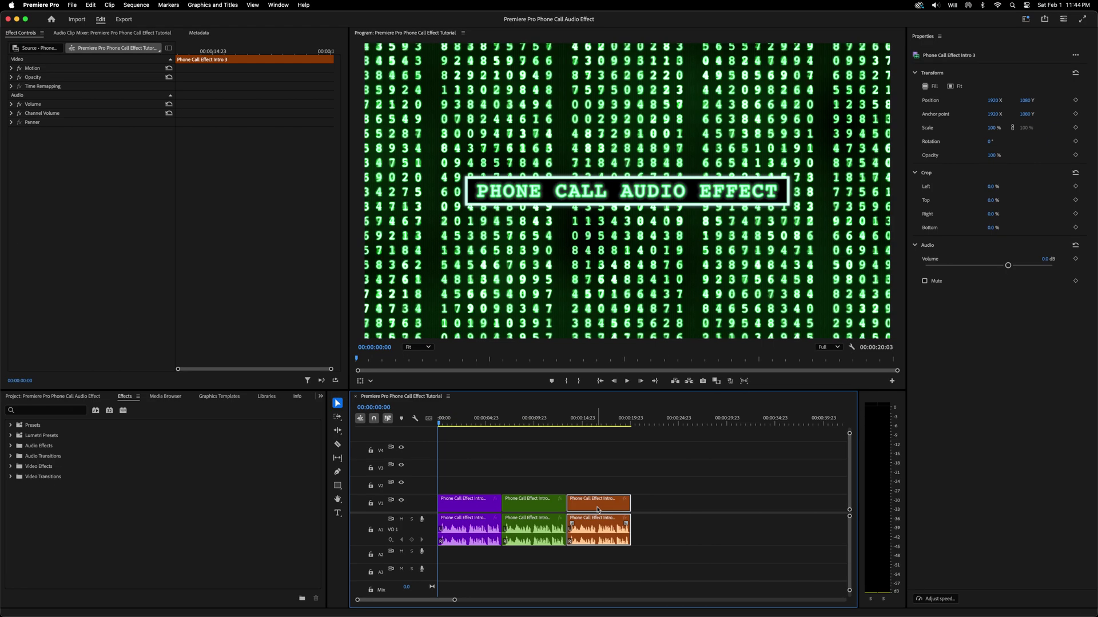
{"action": "key", "text": "space"}
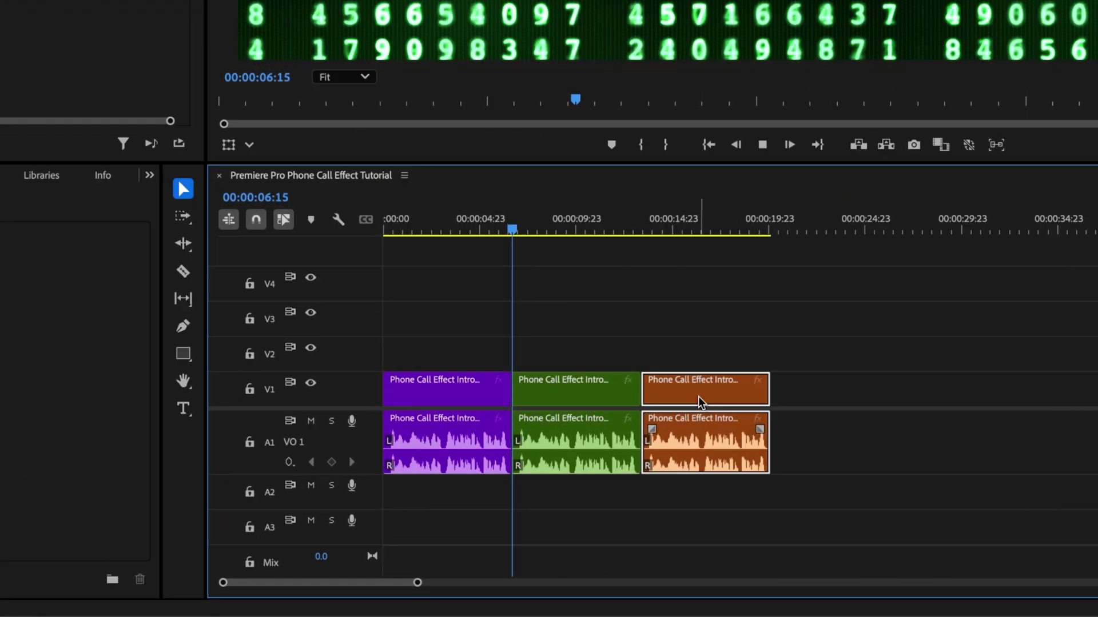
{"action": "left_click", "coordinate": [578, 399]}
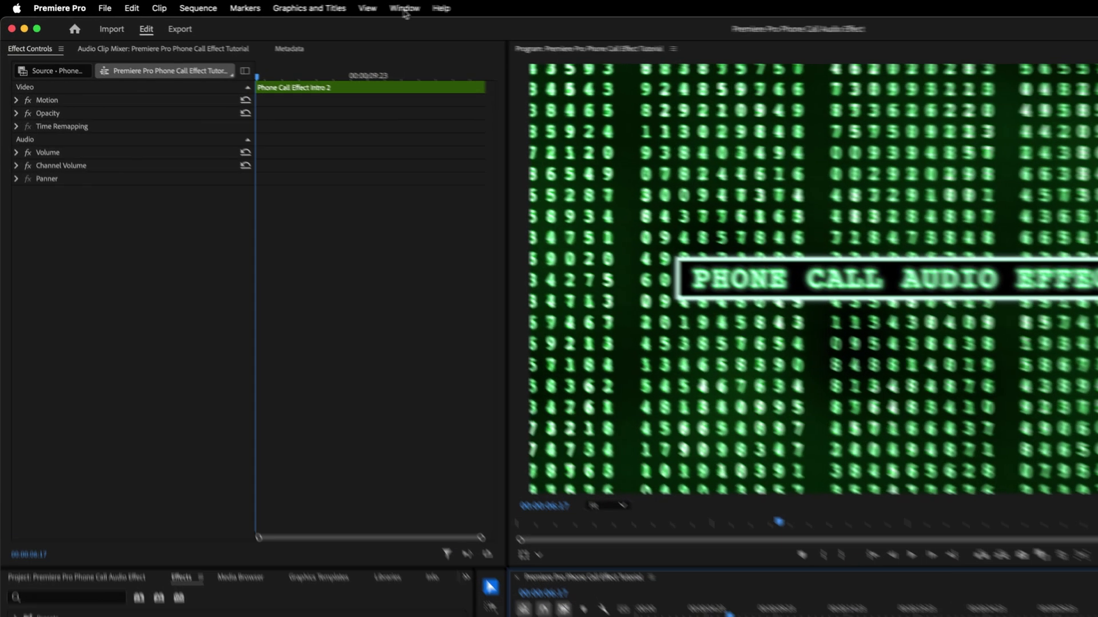
- Apply the Essential Sound 'From the Telephone' dialogue preset to the clip and preview it
{"action": "left_click", "coordinate": [279, 6]}
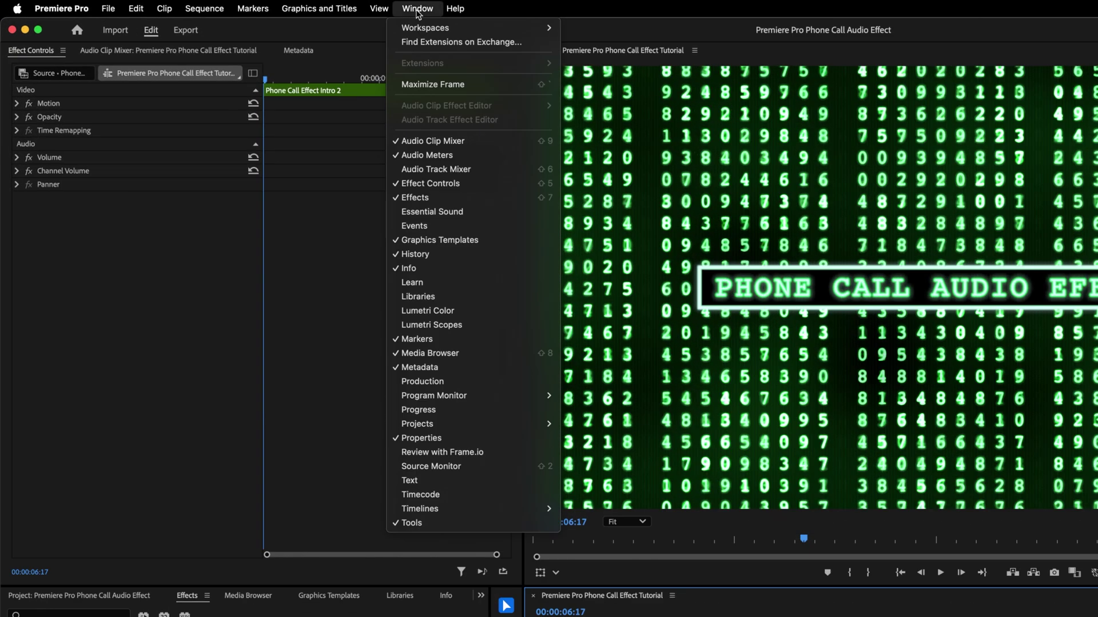
{"action": "left_click", "coordinate": [435, 212]}
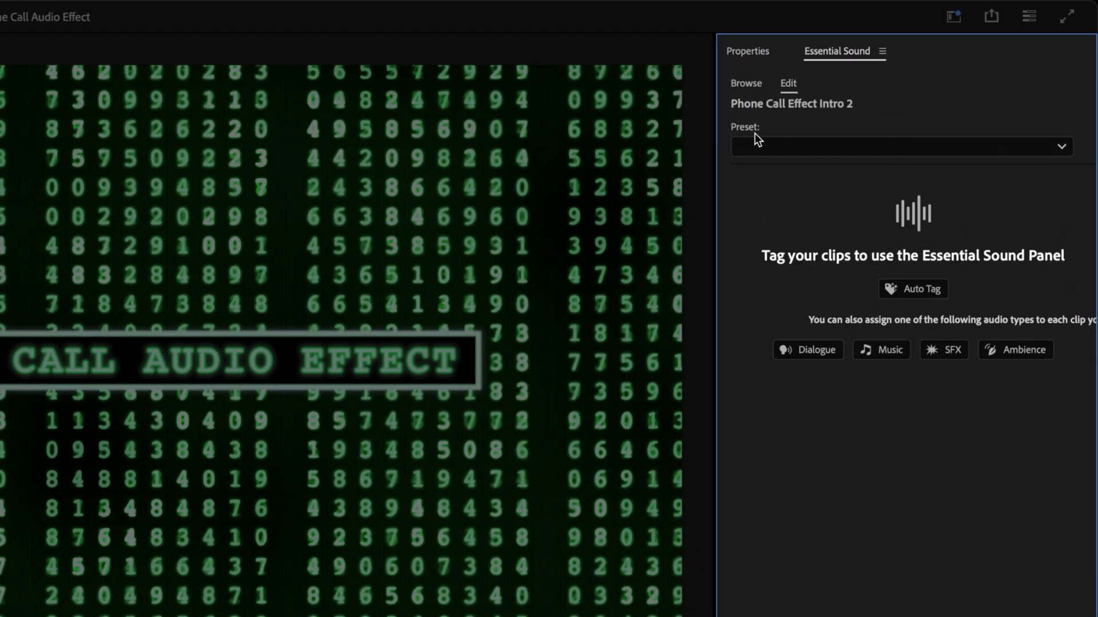
{"action": "left_click", "coordinate": [771, 146]}
{"action": "mouse_move", "coordinate": [768, 165]}
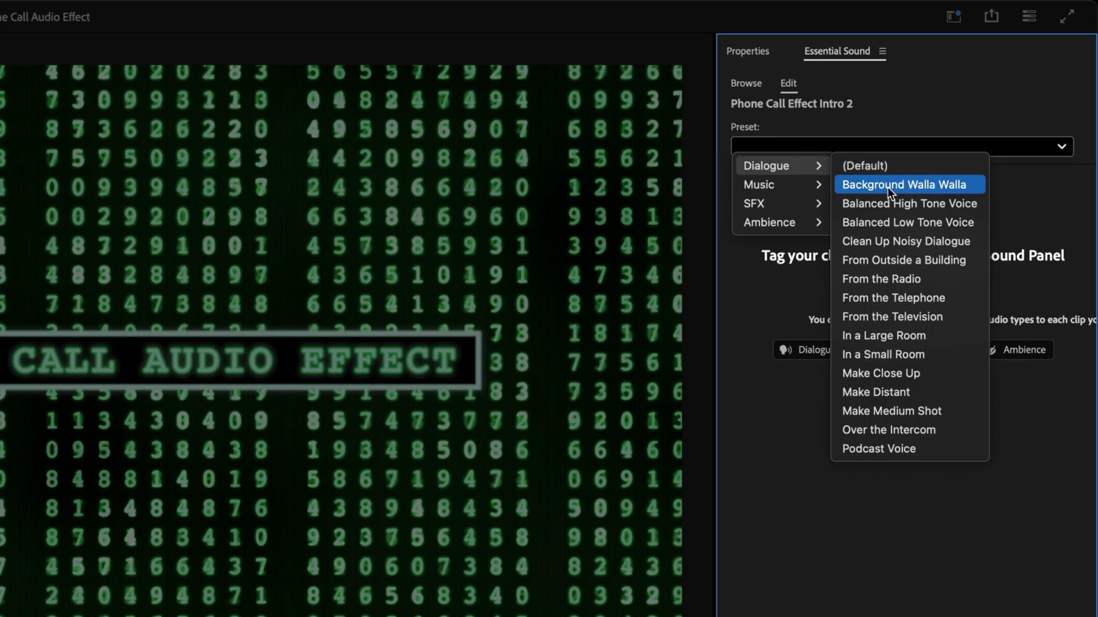
{"action": "left_click", "coordinate": [890, 299]}
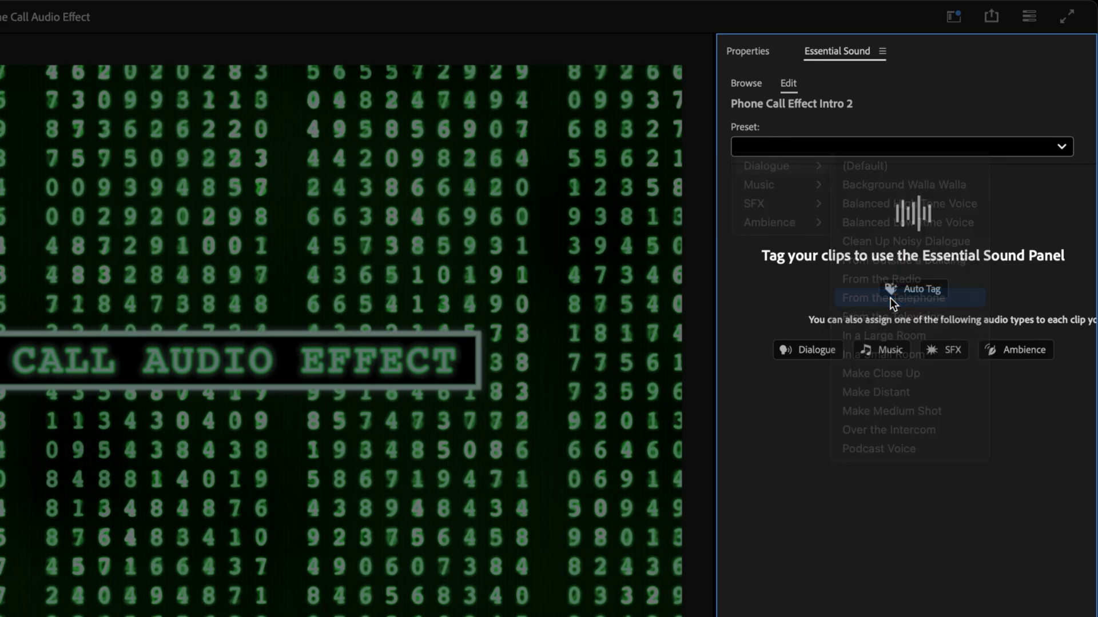
{"action": "key", "text": "space"}
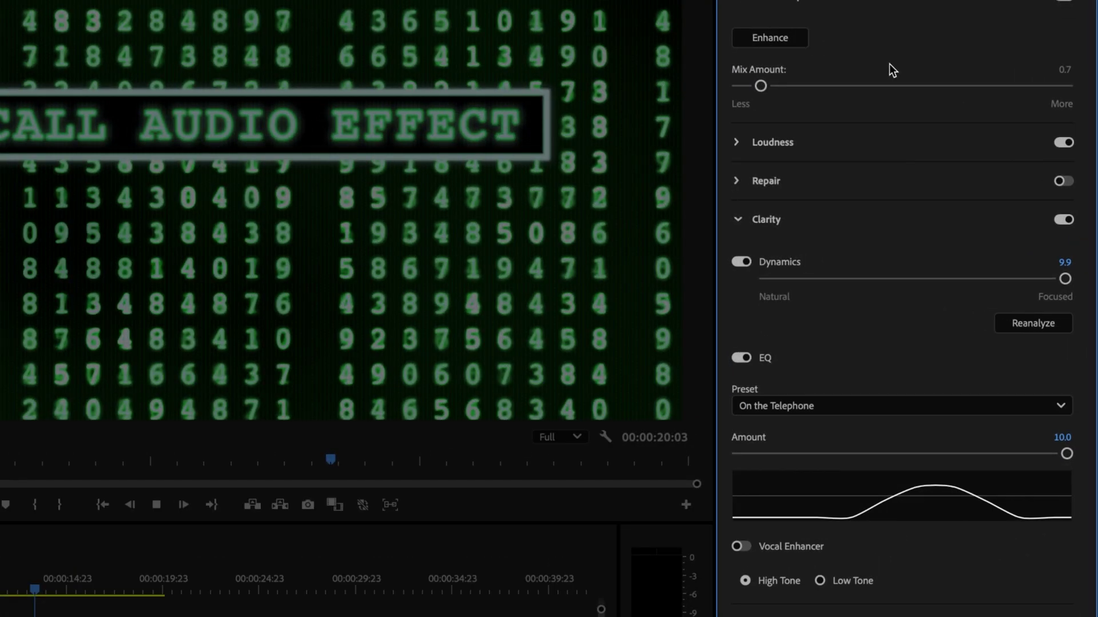
- Keep the EQ amount at 10, set Clip Volume to -5 dB, and replay
{"action": "left_click_drag", "start_coordinate": [1066, 454], "coordinate": [923, 454]}
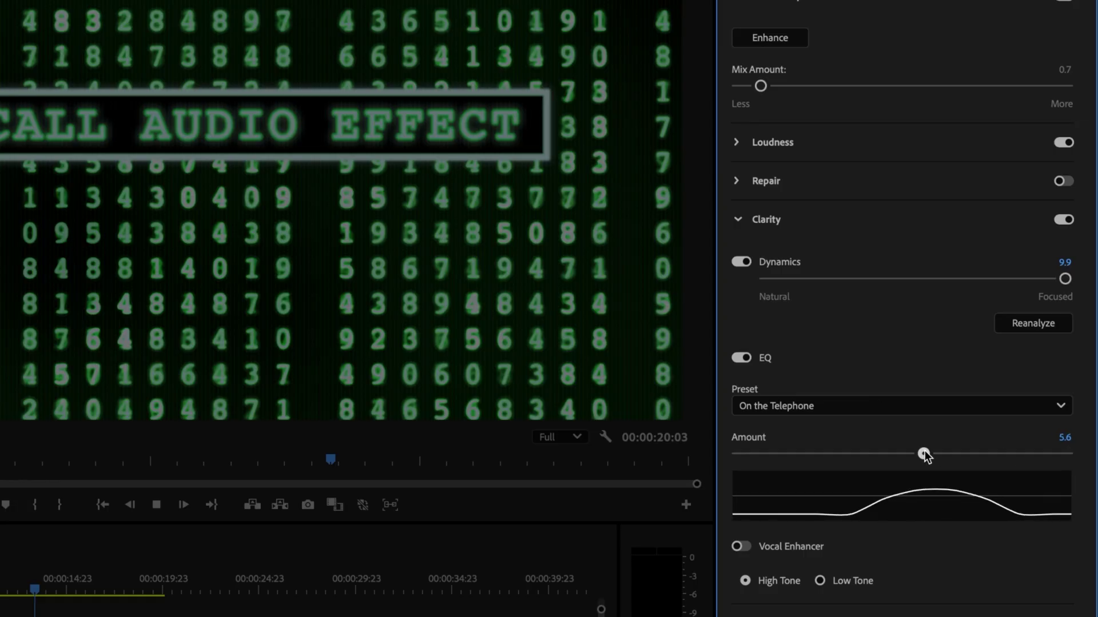
{"action": "left_click_drag", "start_coordinate": [923, 454], "coordinate": [1067, 454]}
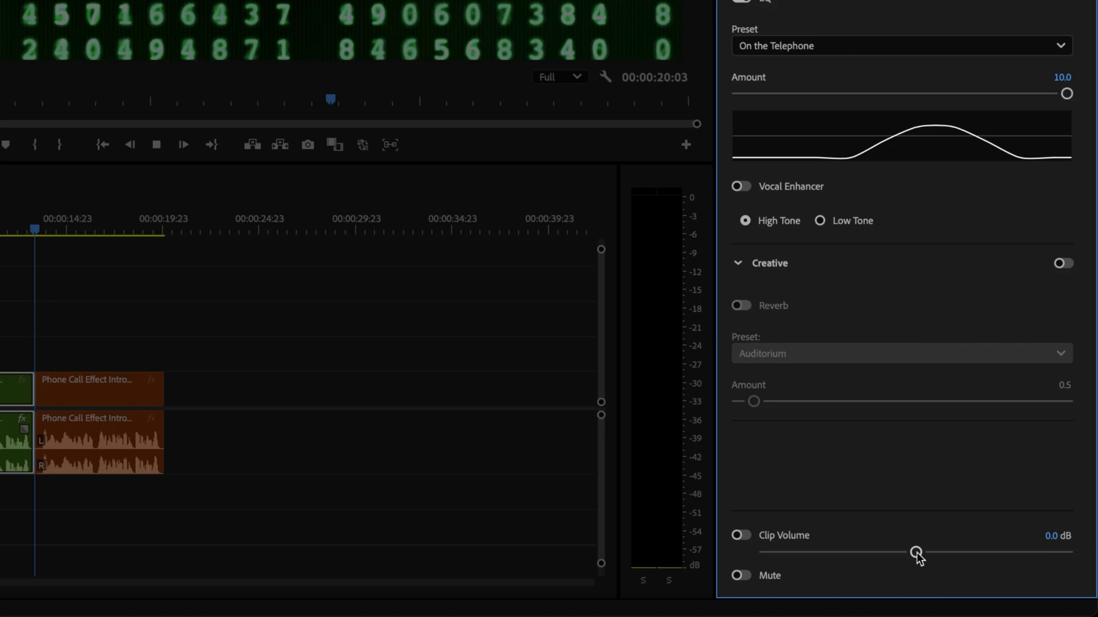
{"action": "left_click_drag", "start_coordinate": [916, 552], "coordinate": [891, 552]}
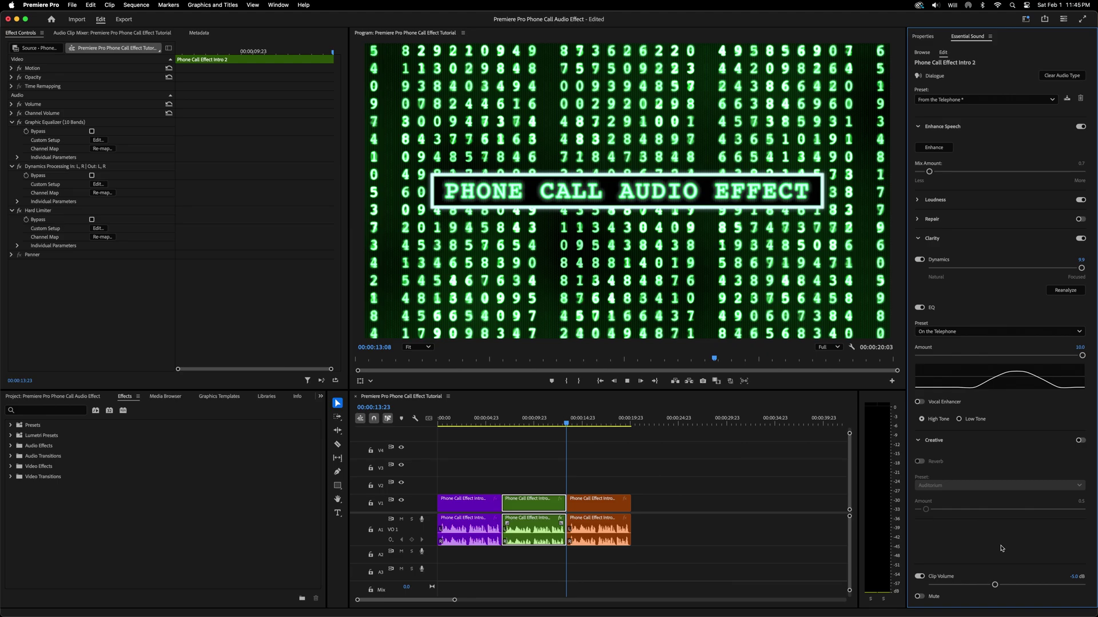
{"action": "key", "text": "space"}
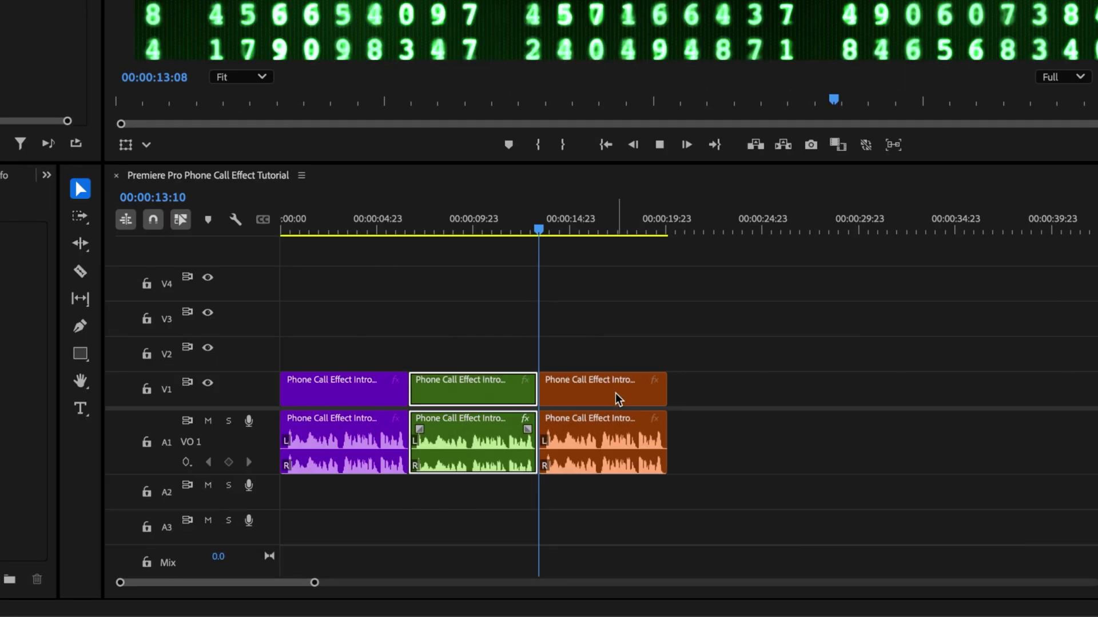
- Apply the Parametric Equalizer effect to the orange clip and open its Custom Setup editor
{"action": "left_click", "coordinate": [606, 507]}
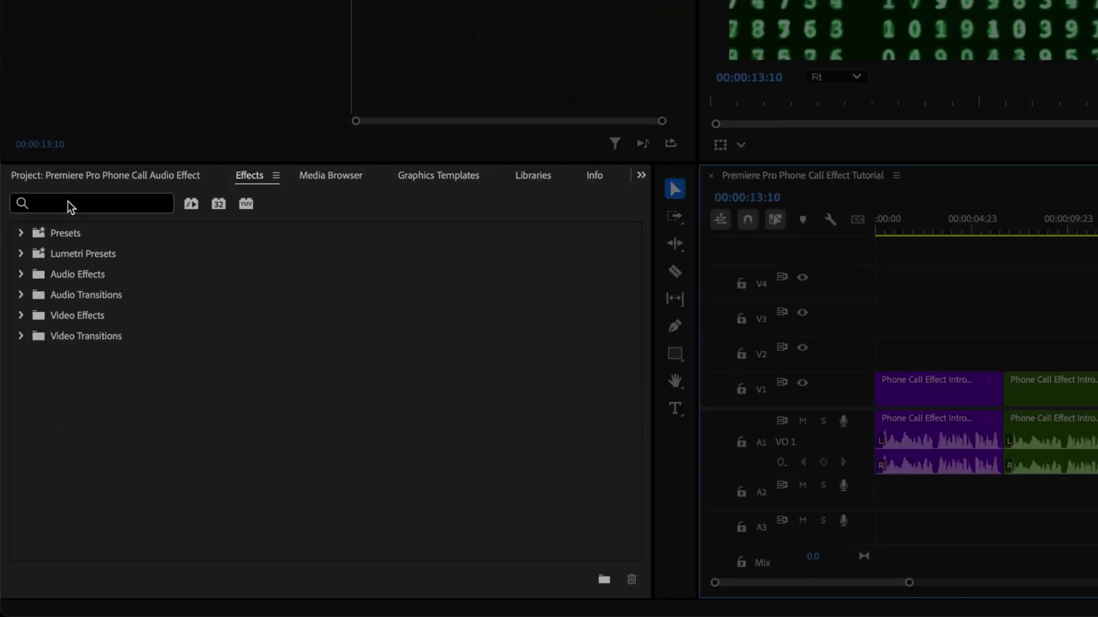
{"action": "left_click", "coordinate": [35, 412]}
{"action": "type", "text": "Parametric"}
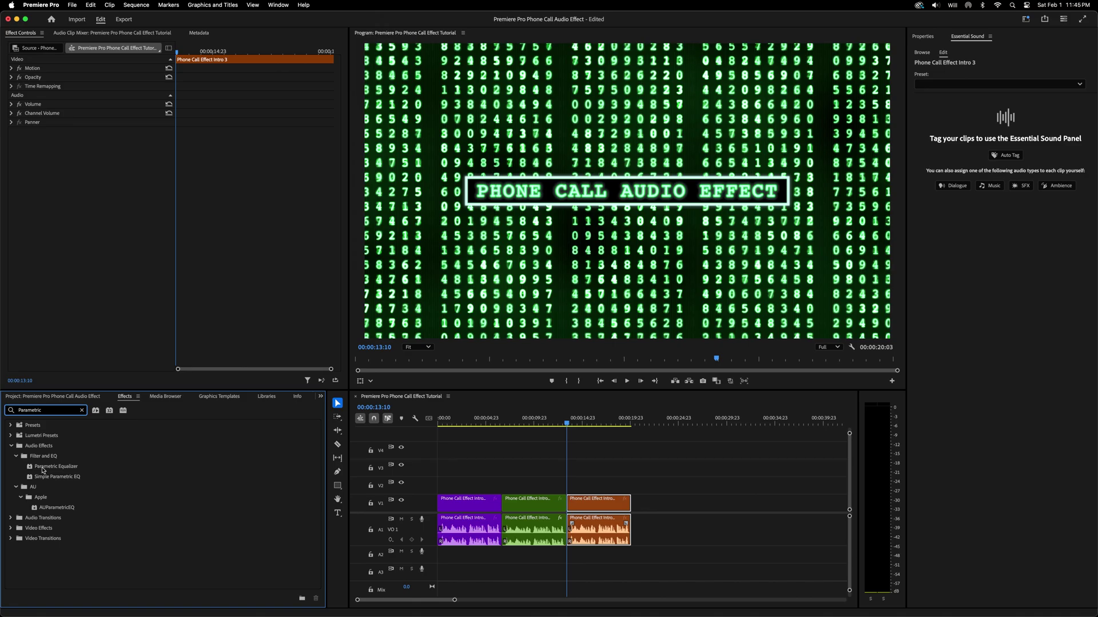
{"action": "double_click", "coordinate": [43, 471]}
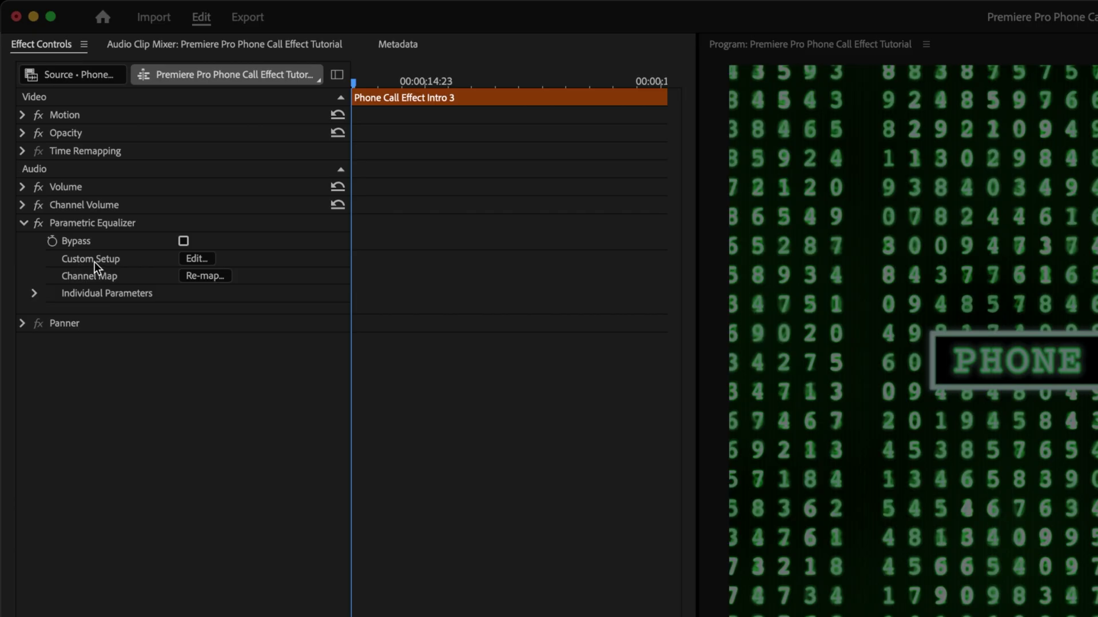
{"action": "left_click", "coordinate": [187, 261]}
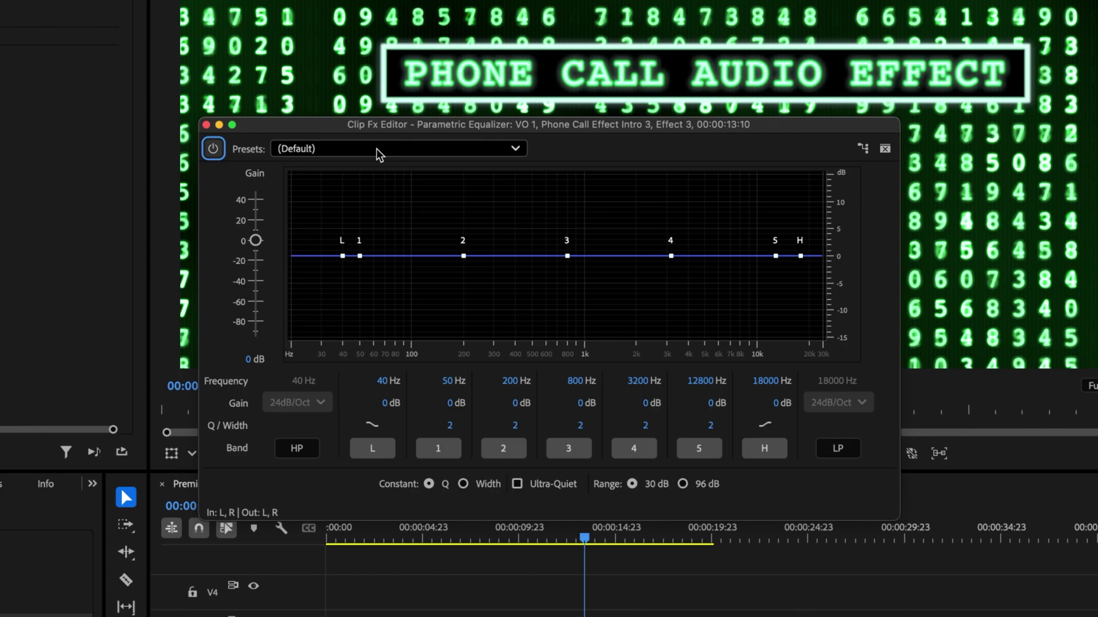
- Keep the (Default) equalizer preset and extend the graph range to 96 dB
{"action": "left_click", "coordinate": [376, 149]}
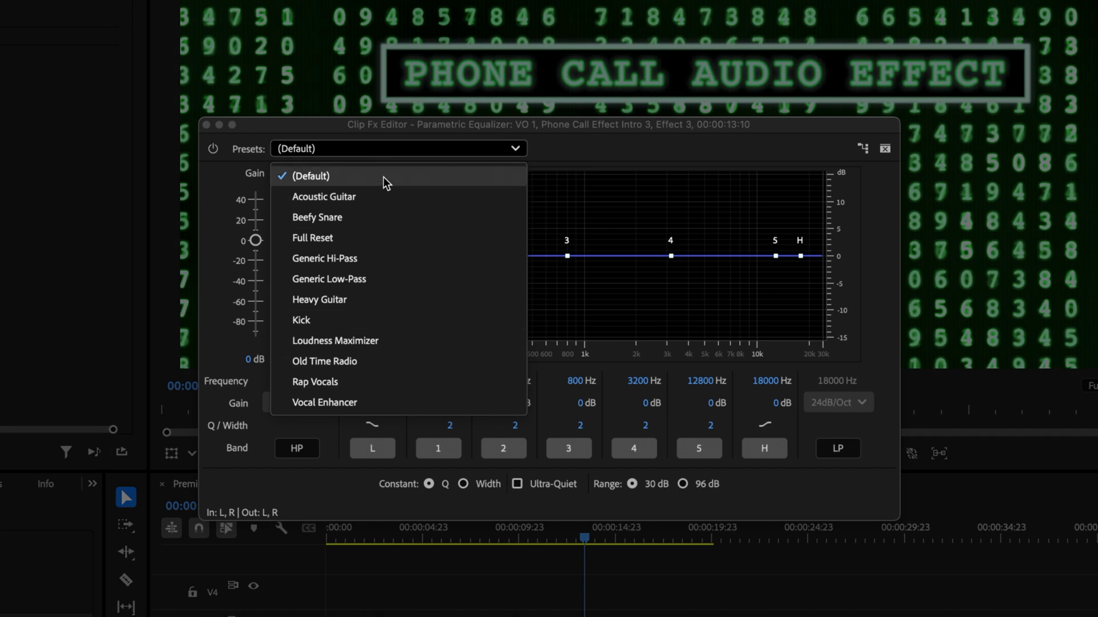
{"action": "left_click", "coordinate": [383, 146]}
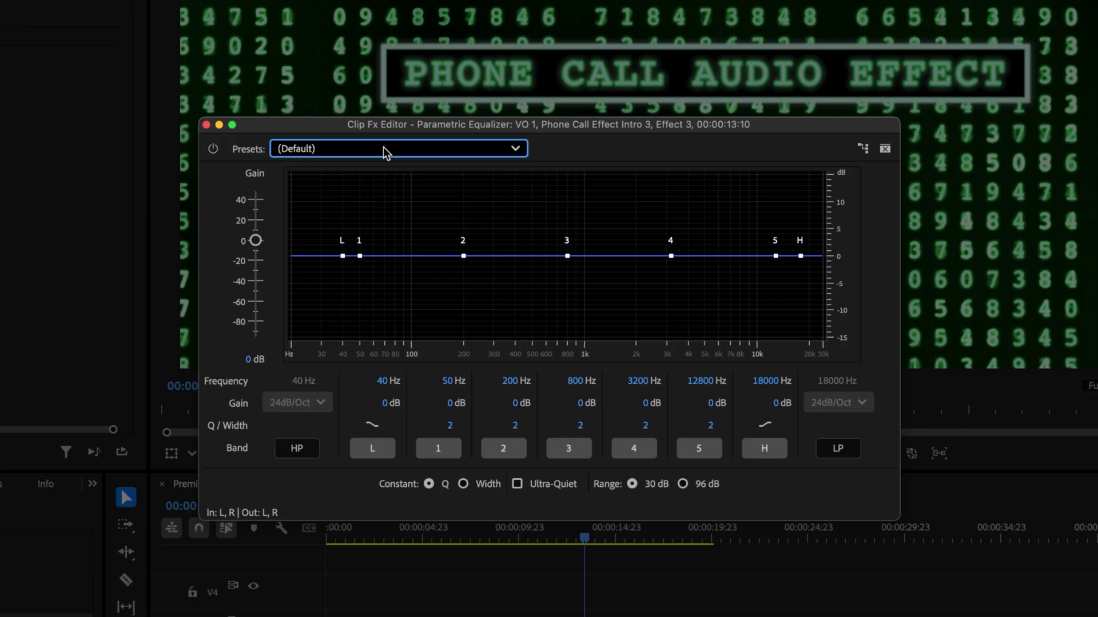
{"action": "left_click", "coordinate": [683, 484]}
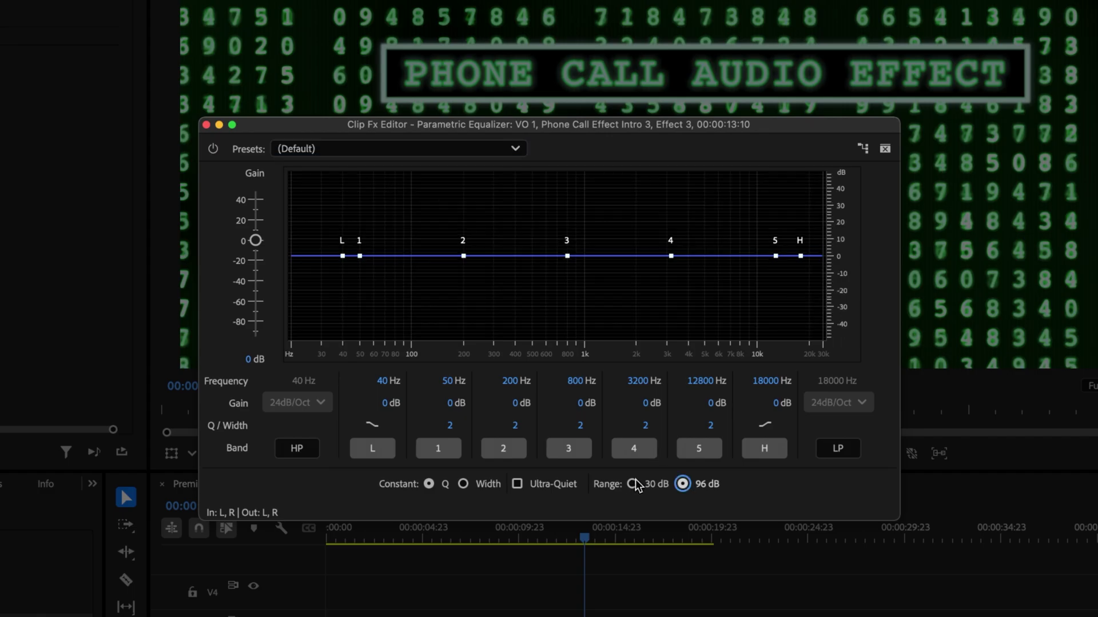
- Enable the high-pass band at 420 Hz and turn on the low-pass band
{"action": "left_click", "coordinate": [303, 452]}
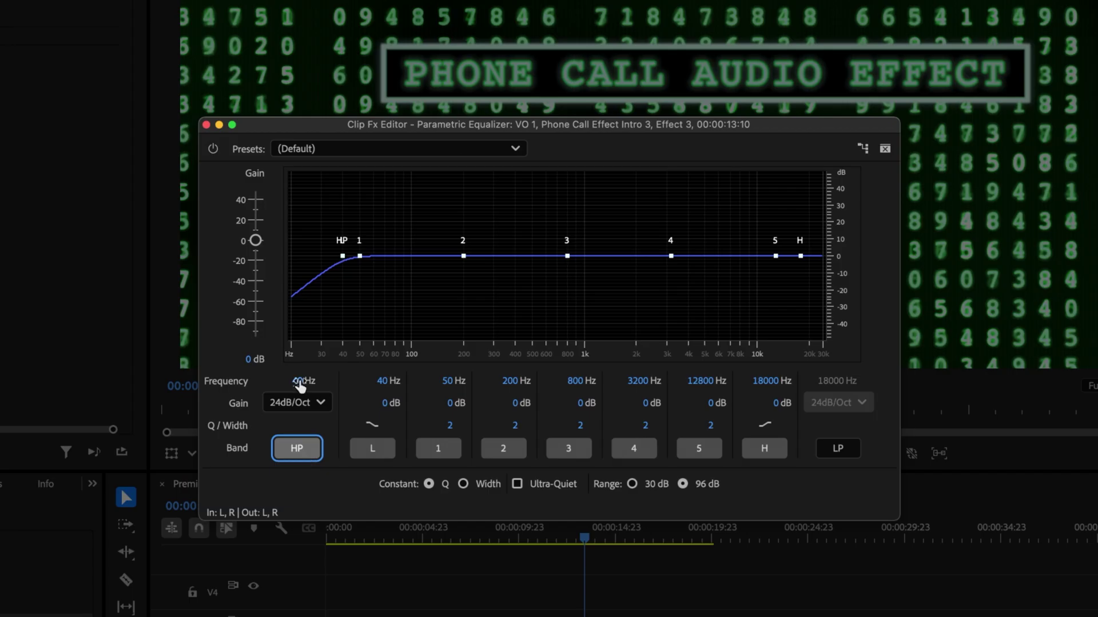
{"action": "left_click_drag", "start_coordinate": [299, 383], "coordinate": [404, 380]}
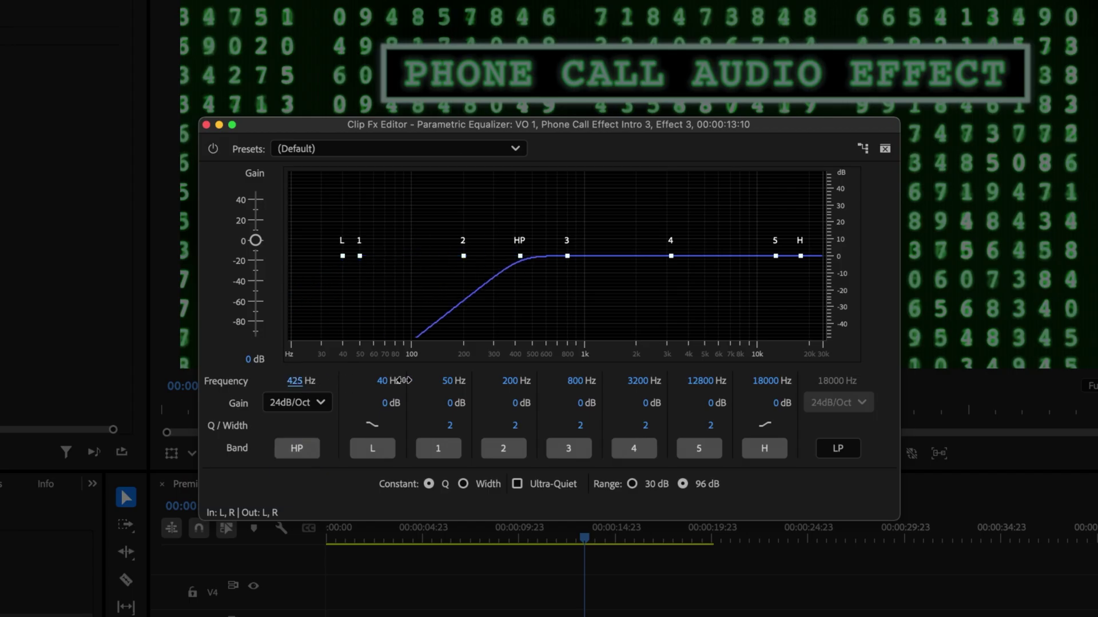
{"action": "left_click", "coordinate": [294, 381]}
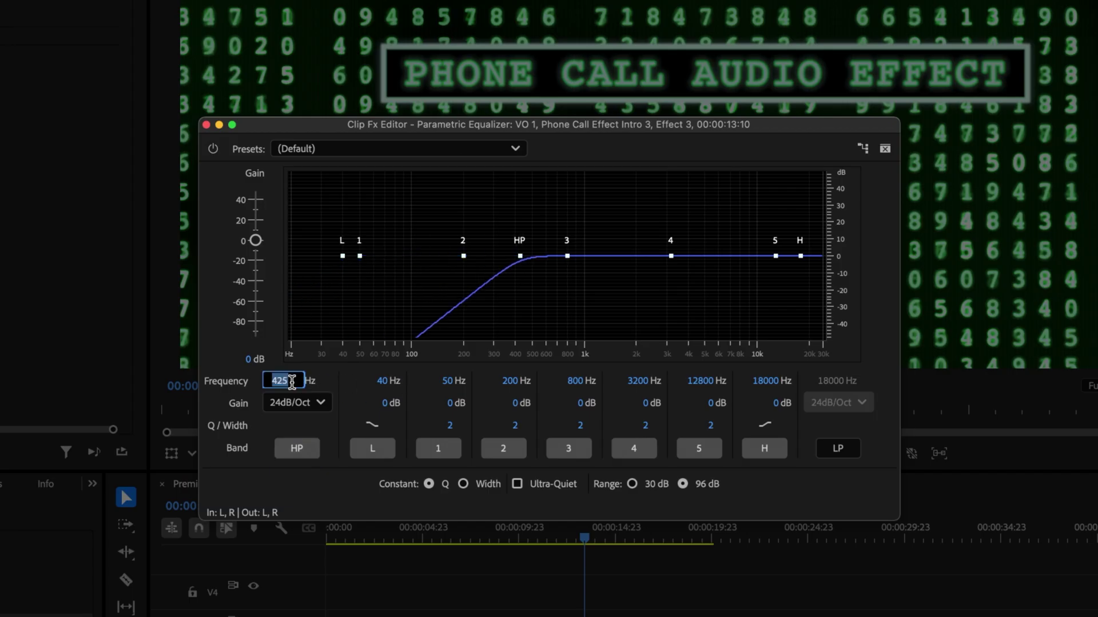
{"action": "type", "text": "420"}
{"action": "key", "text": "Return"}
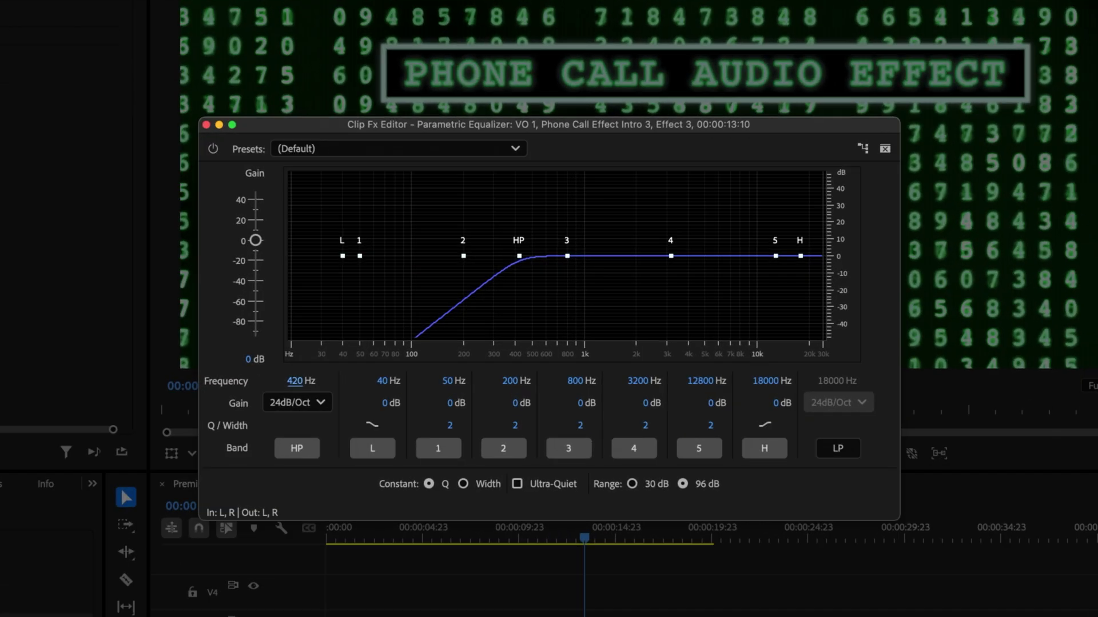
{"action": "left_click", "coordinate": [836, 450]}
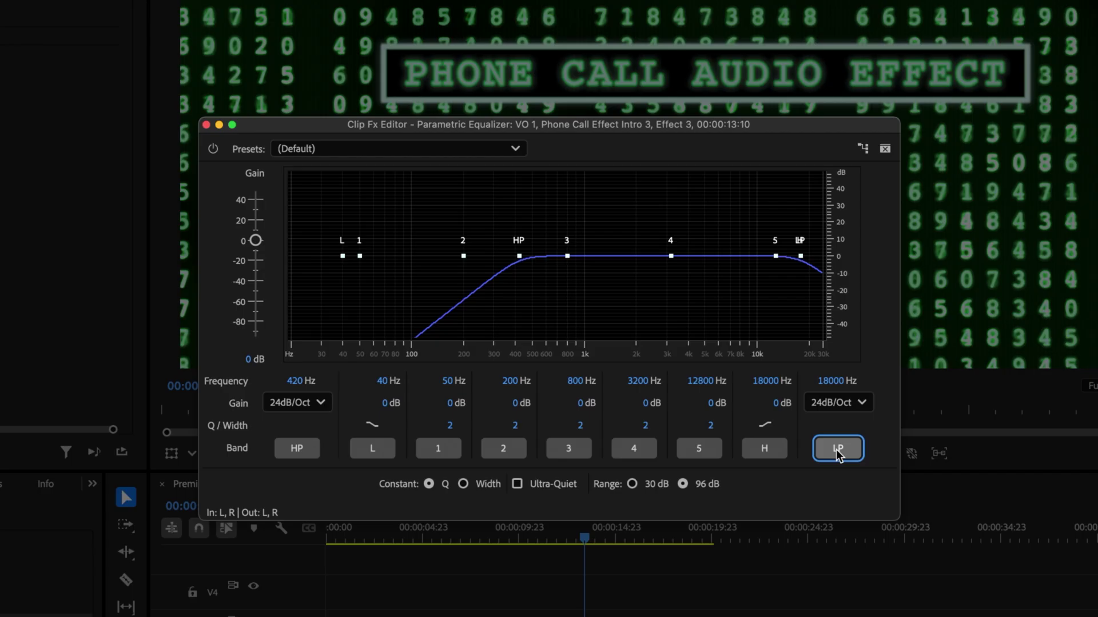
- Set the low-pass cutoff frequency to 4200 Hz
{"action": "left_click", "coordinate": [834, 382]}
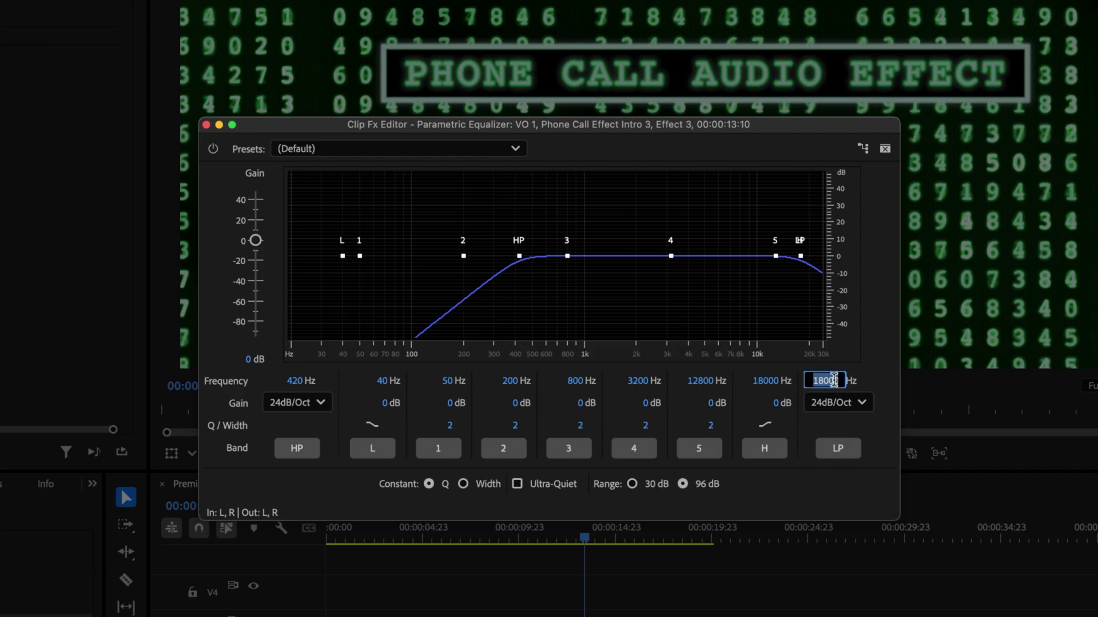
{"action": "type", "text": "4200"}
{"action": "key", "text": "Return"}
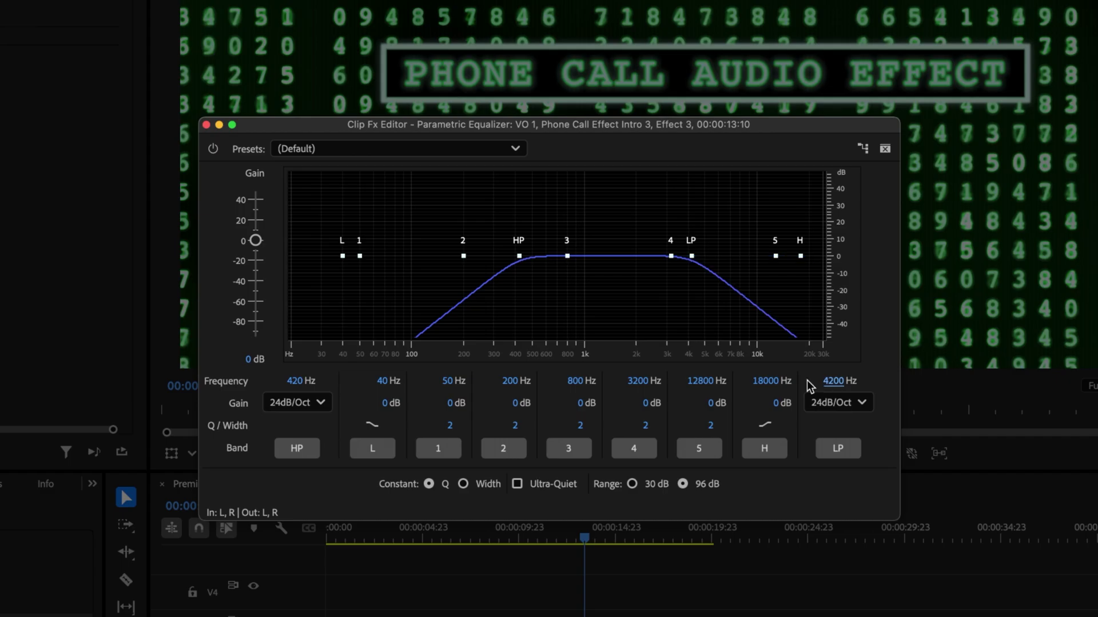
- Set band 4 to 3000 Hz frequency with a 30 dB gain boost
{"action": "left_click", "coordinate": [638, 383]}
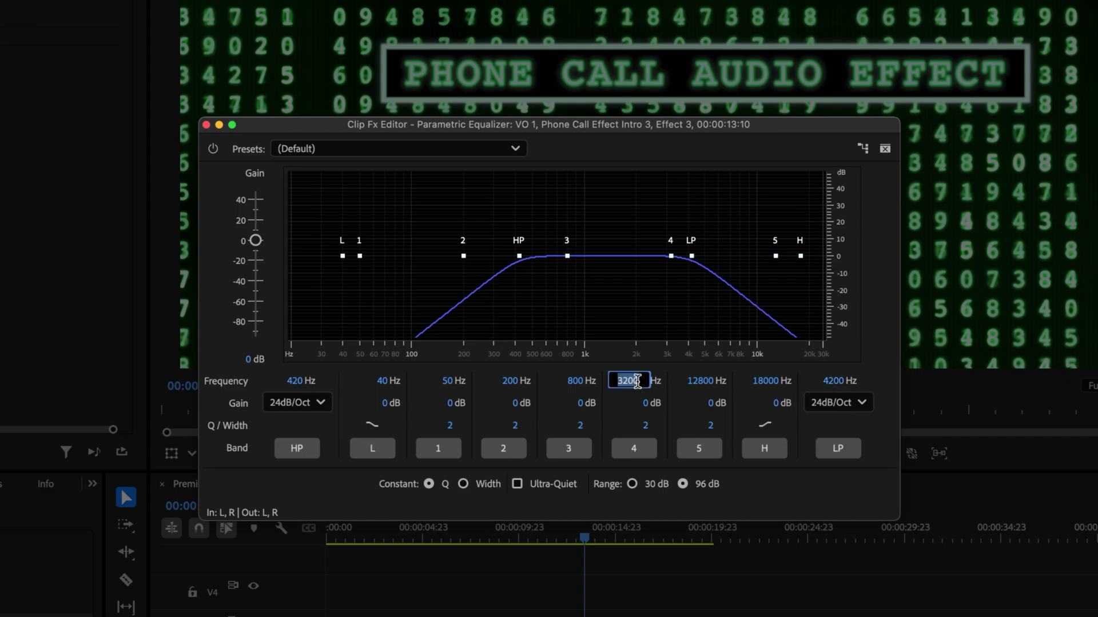
{"action": "type", "text": "3000"}
{"action": "key", "text": "Return"}
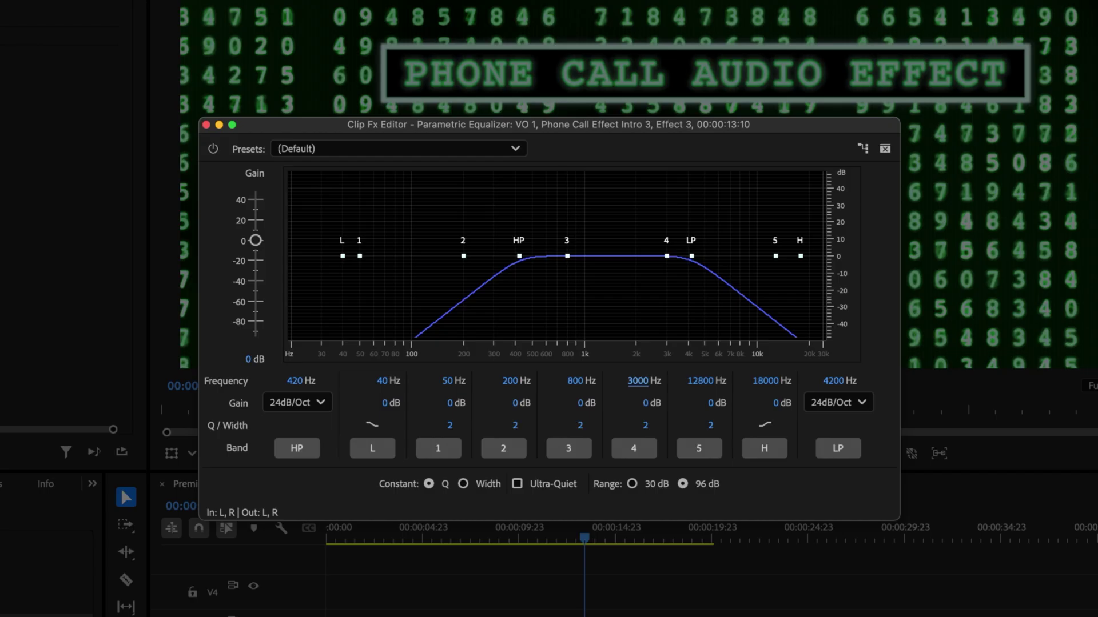
{"action": "left_click", "coordinate": [646, 402]}
{"action": "type", "text": "30"}
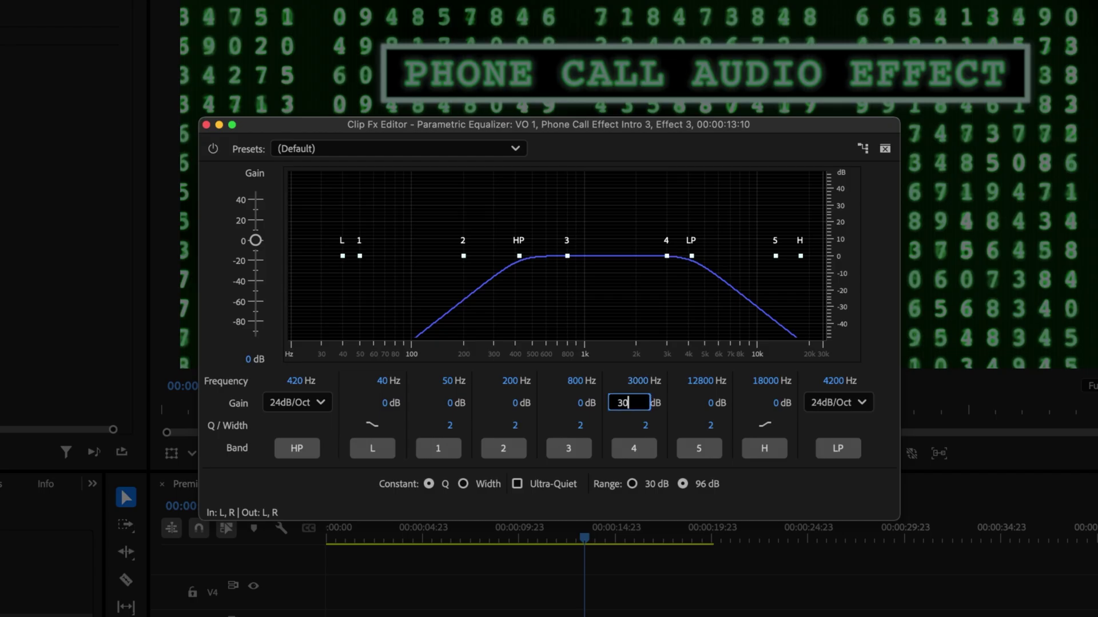
{"action": "key", "text": "Return"}
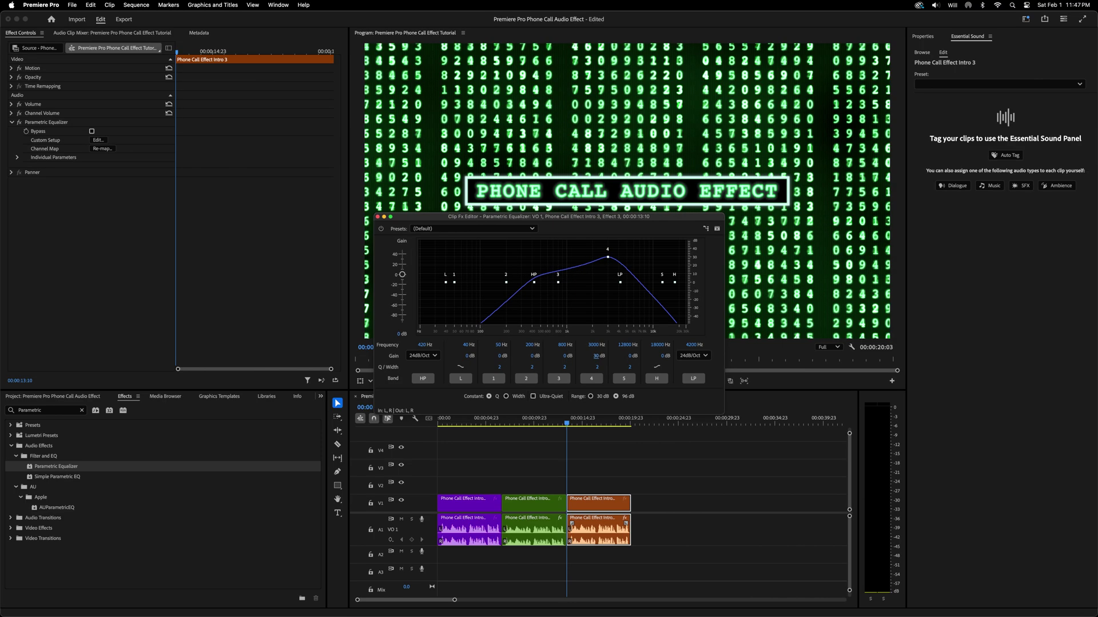
- Play the filtered voiceover and try lower cutoffs of about 281 Hz high-pass and 3360 Hz low-pass
{"action": "key", "text": "space"}
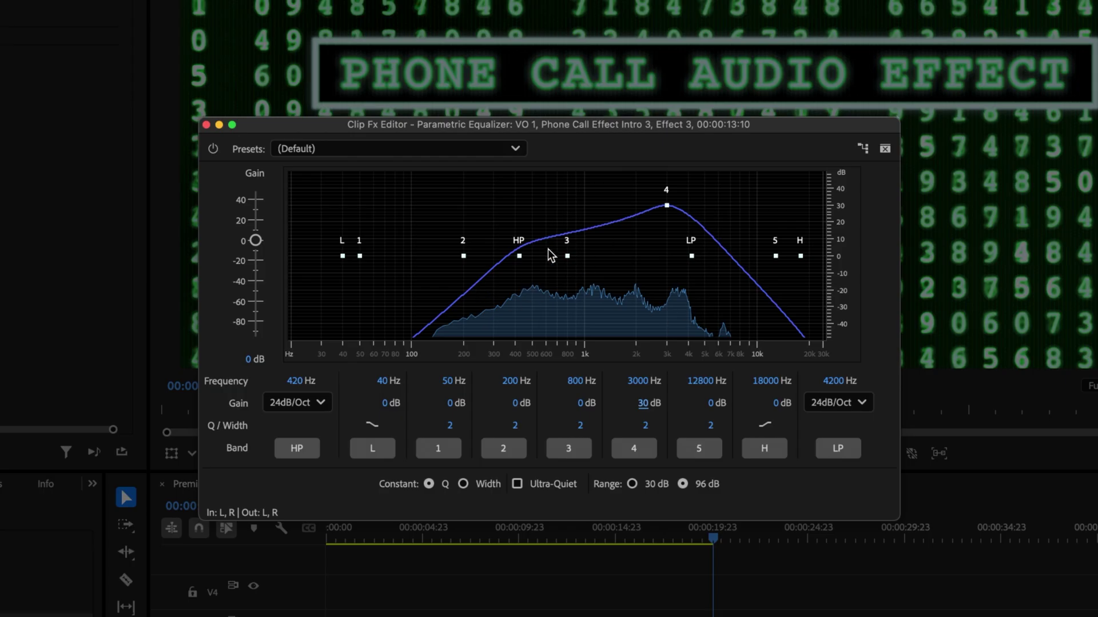
{"action": "left_click_drag", "start_coordinate": [293, 381], "coordinate": [311, 382]}
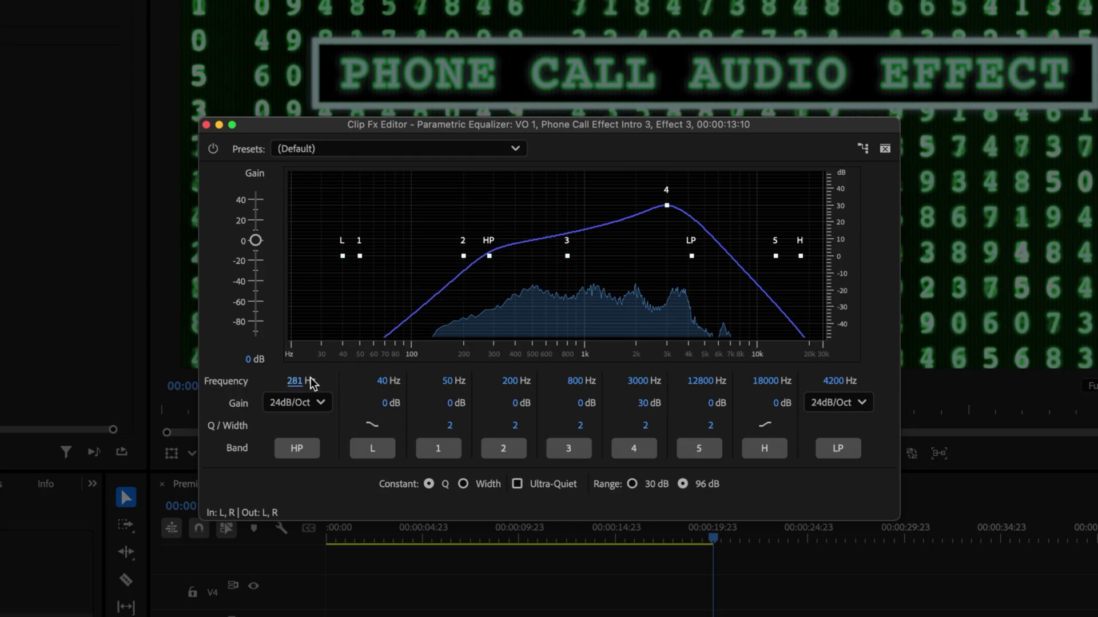
{"action": "left_click_drag", "start_coordinate": [836, 384], "coordinate": [821, 381]}
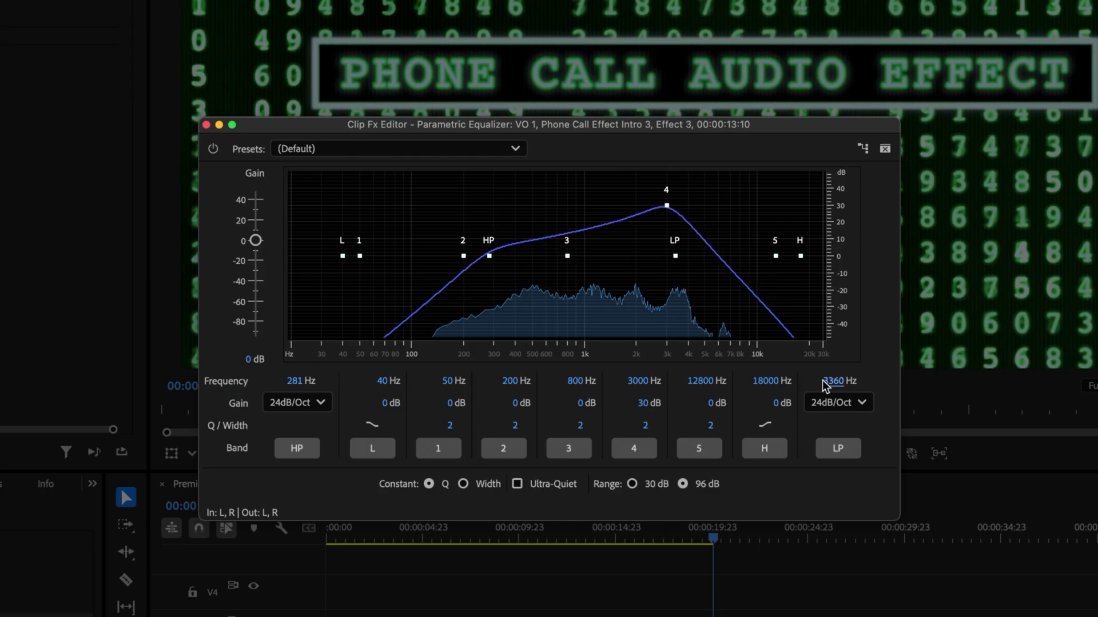
- Restore the low-pass to 4200 Hz and the high-pass to 420 Hz
{"action": "left_click", "coordinate": [827, 380]}
{"action": "type", "text": "4200"}
{"action": "key", "text": "Return"}
{"action": "left_click", "coordinate": [294, 381]}
{"action": "type", "text": "42"}
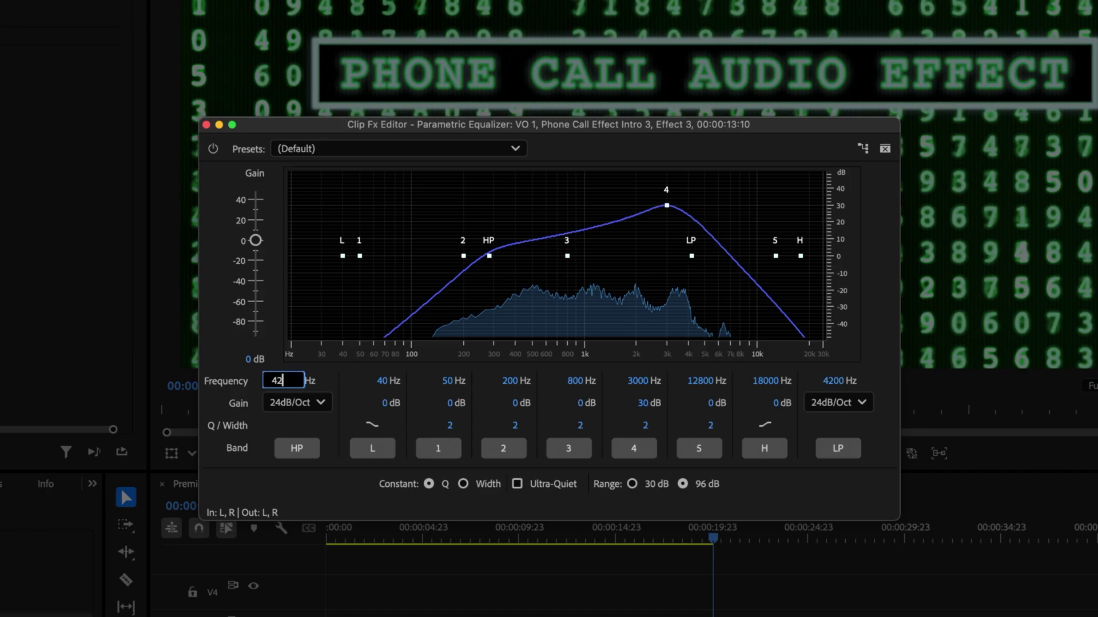
{"action": "type", "text": "0"}
{"action": "key", "text": "Return"}
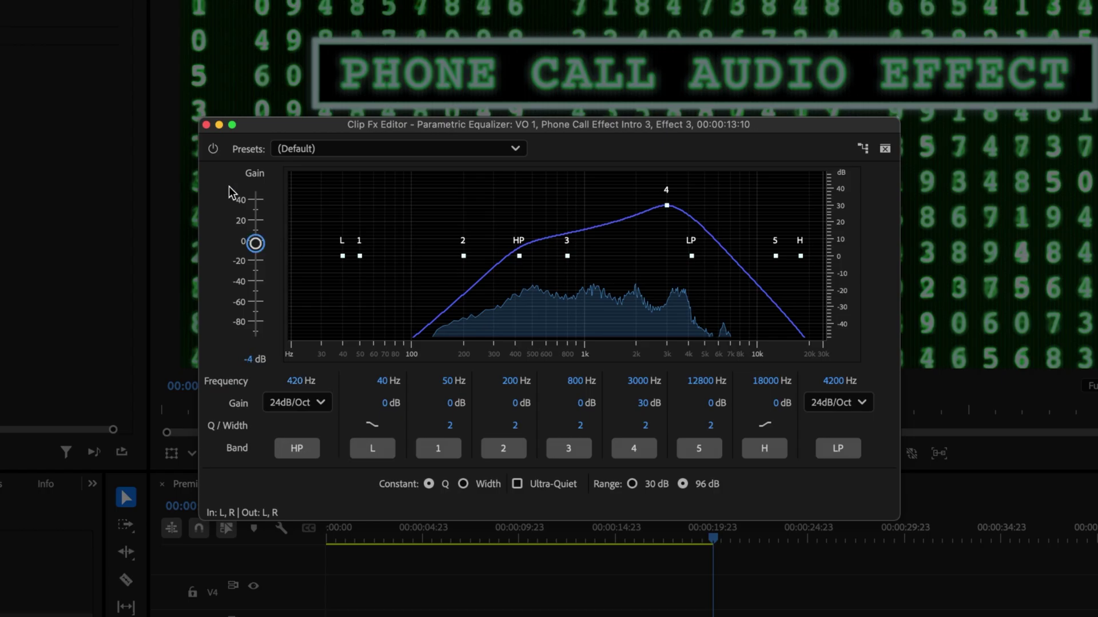
- Close the equalizer editor, deselect the orange clip, and play the sequence from its start
{"action": "left_click", "coordinate": [205, 125]}
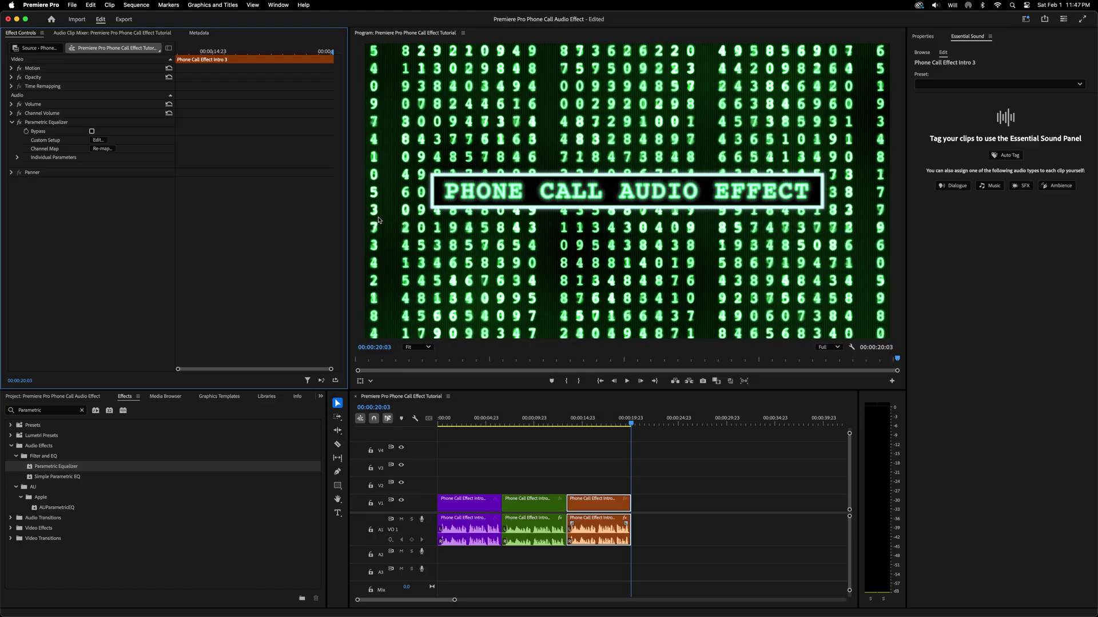
{"action": "left_click", "coordinate": [440, 422]}
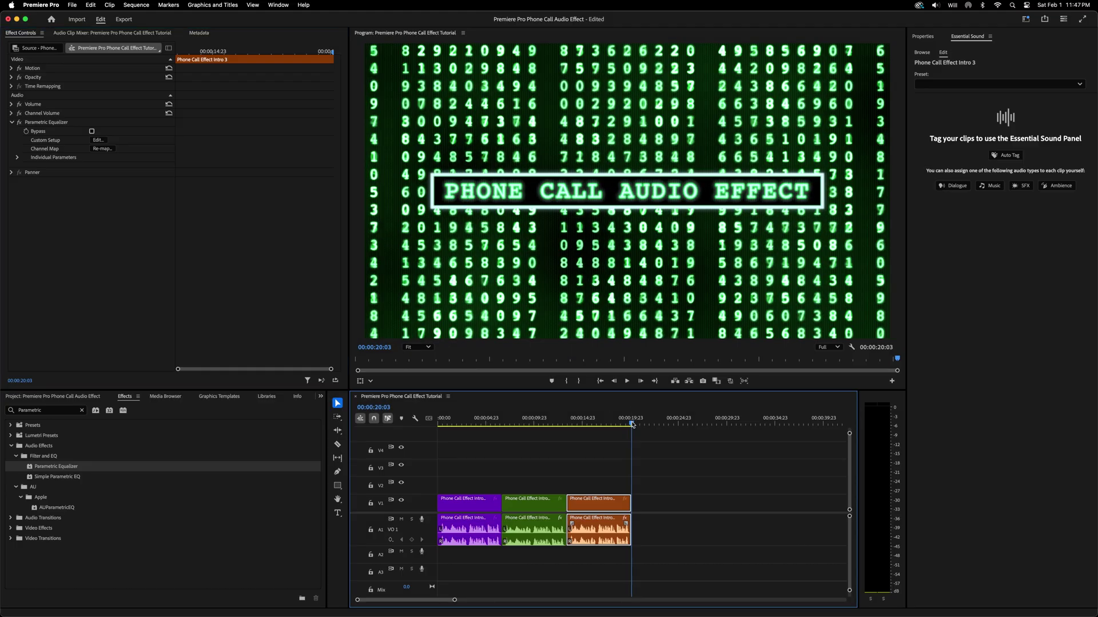
{"action": "left_click", "coordinate": [666, 470]}
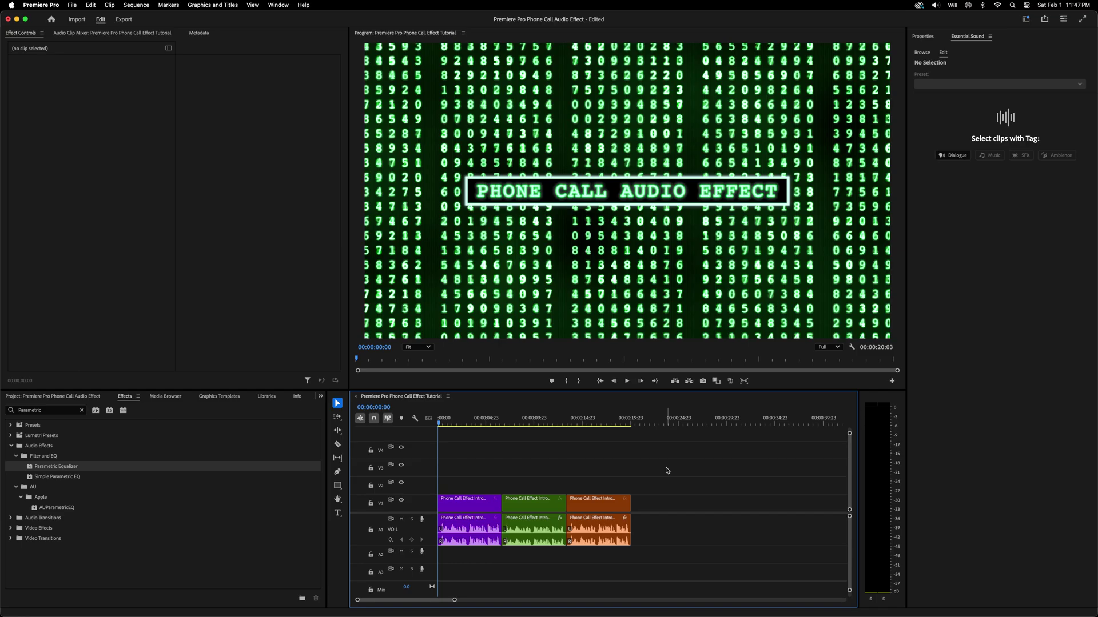
{"action": "key", "text": "space"}
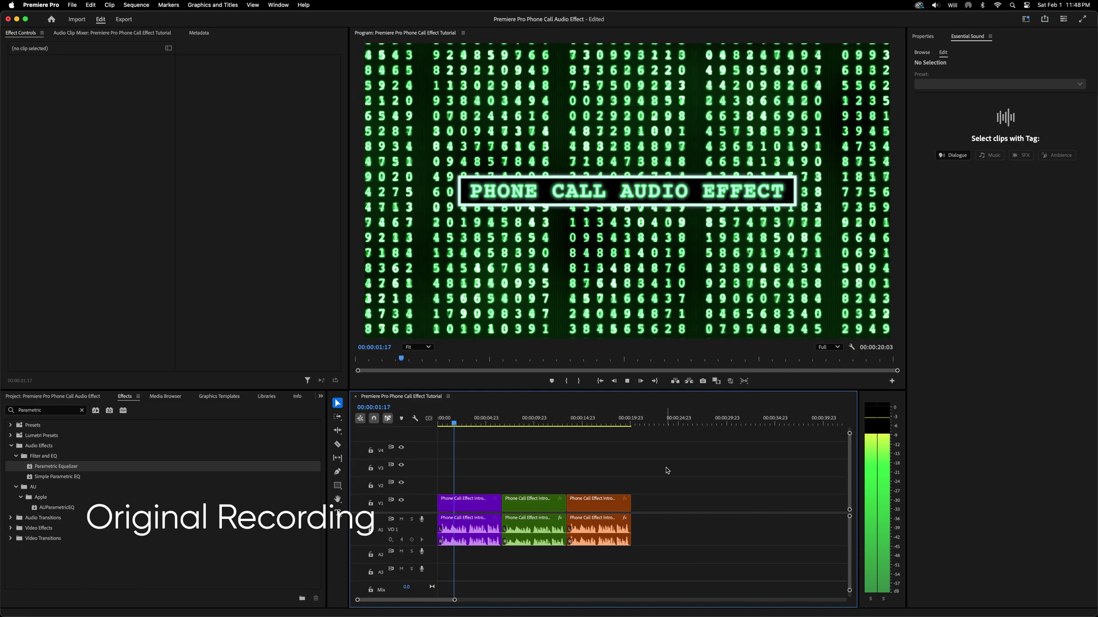